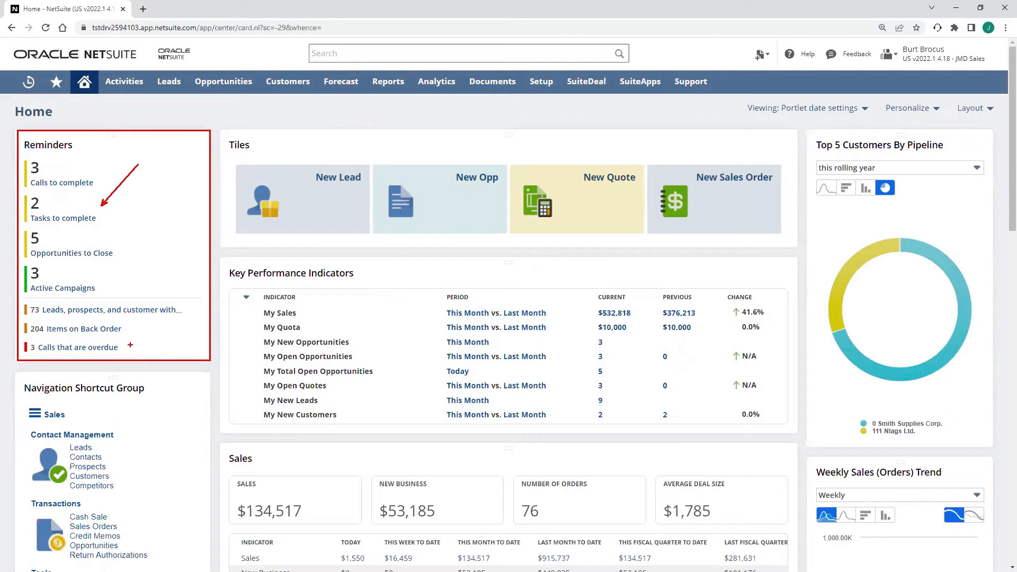
{"action": "left_click_drag", "start_coordinate": [126, 343], "coordinate": [195, 321]}
{"action": "left_click_drag", "start_coordinate": [121, 251], "coordinate": [146, 240]}
{"action": "key", "text": "Escape"}
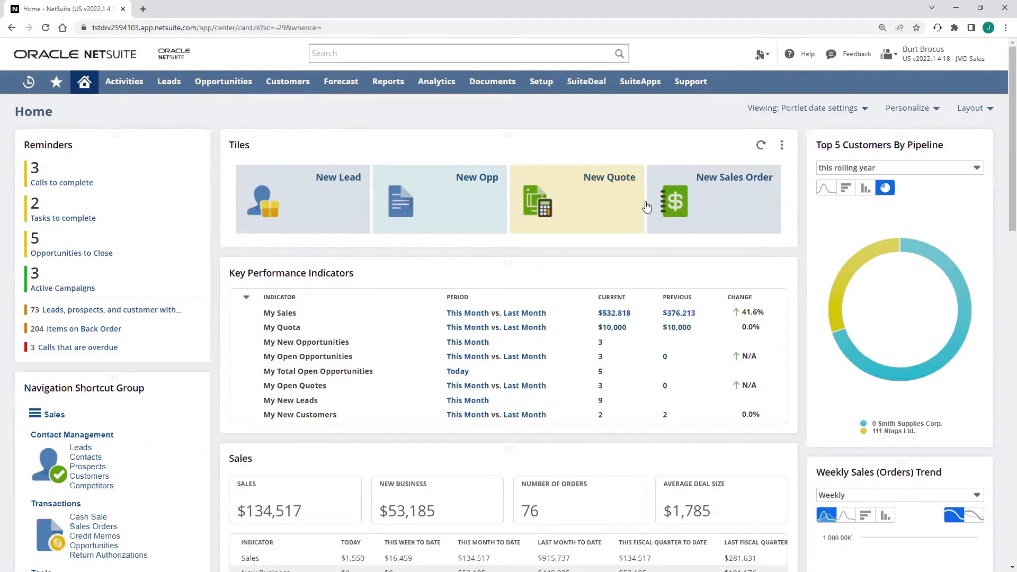
{"action": "scroll", "coordinate": [163, 233], "scroll_direction": "down", "scroll_amount": 3}
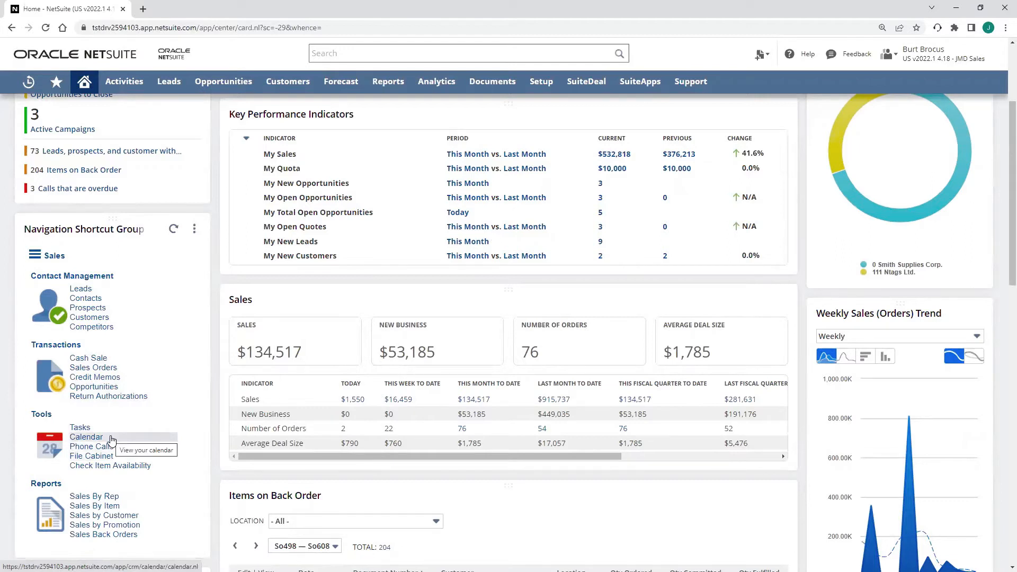
{"action": "scroll", "coordinate": [510, 469], "scroll_direction": "up", "scroll_amount": 3}
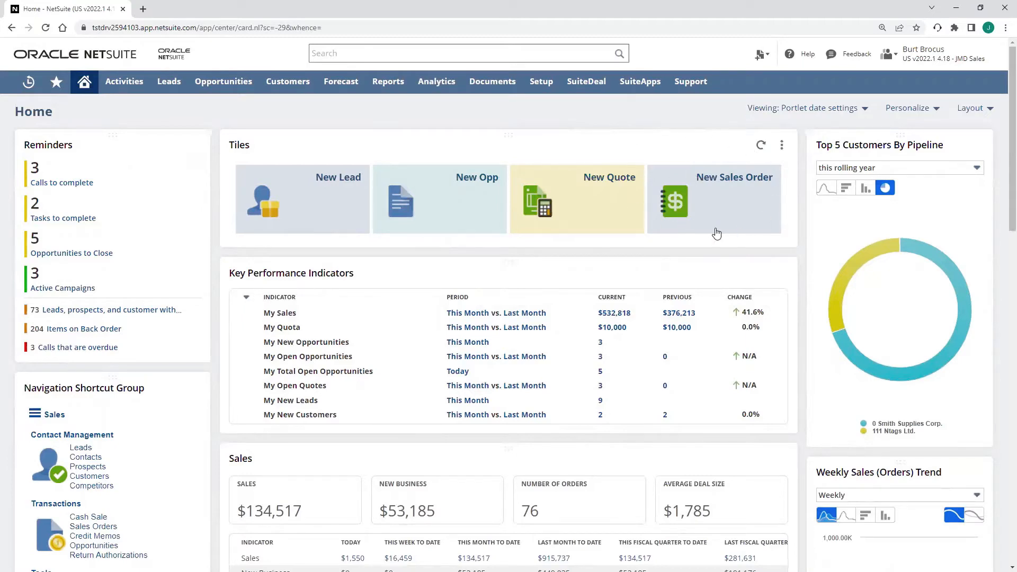
- Start a new sales order for 0 Smith Supplies Corp. and enter the customer's purchase order number
{"action": "left_click", "coordinate": [720, 216]}
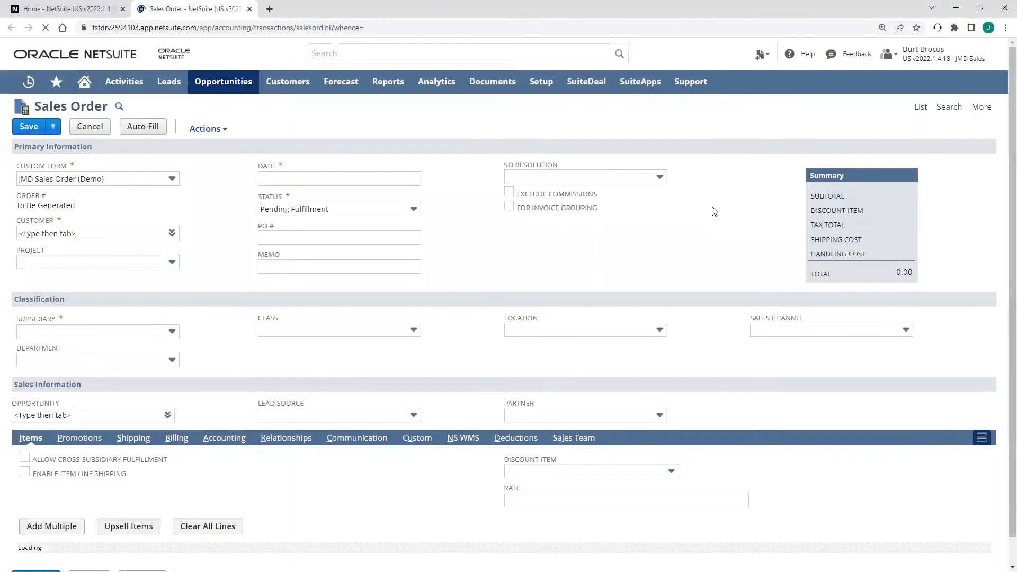
{"action": "left_click", "coordinate": [96, 227]}
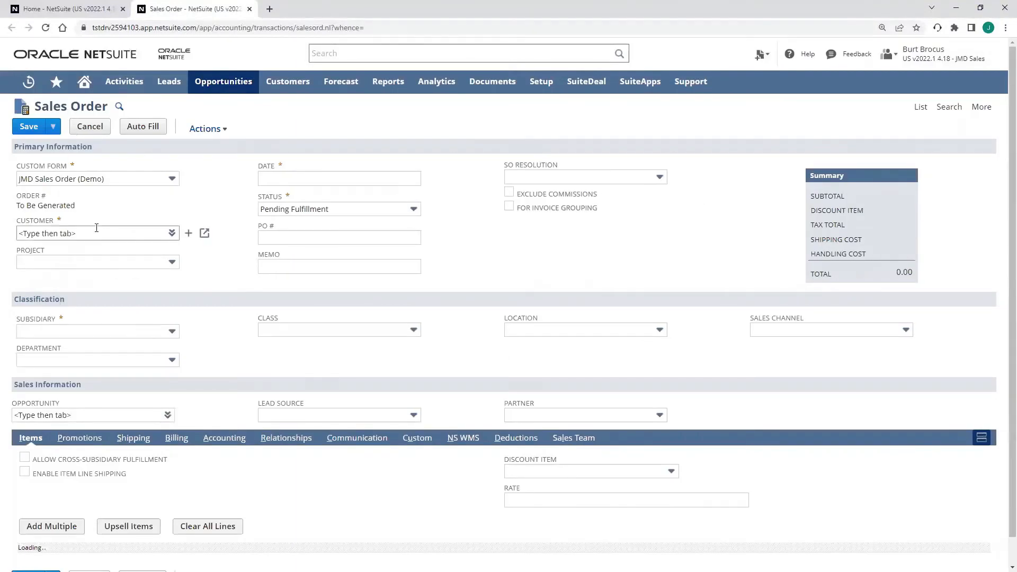
{"action": "type", "text": "smith"}
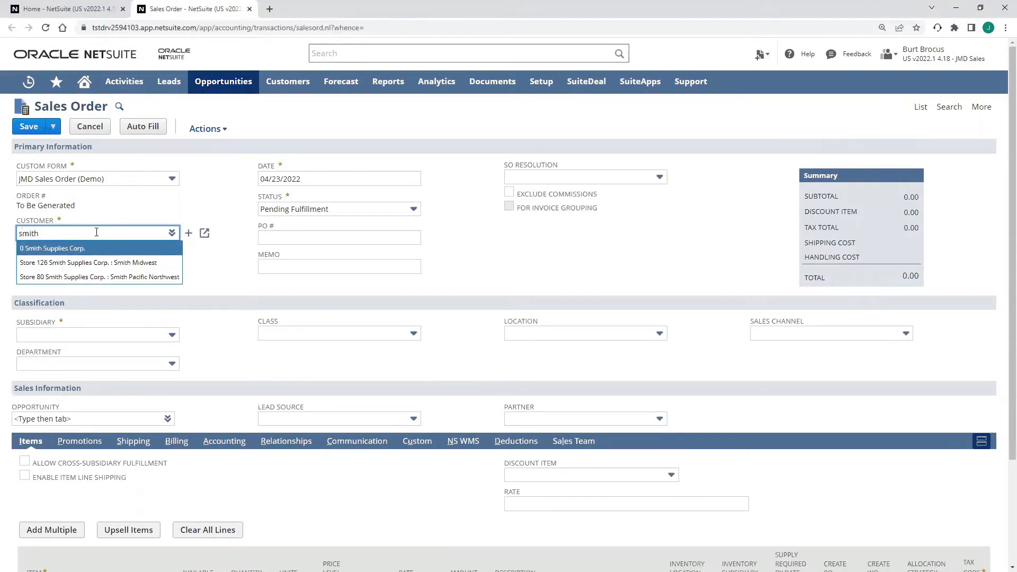
{"action": "key", "text": "Return"}
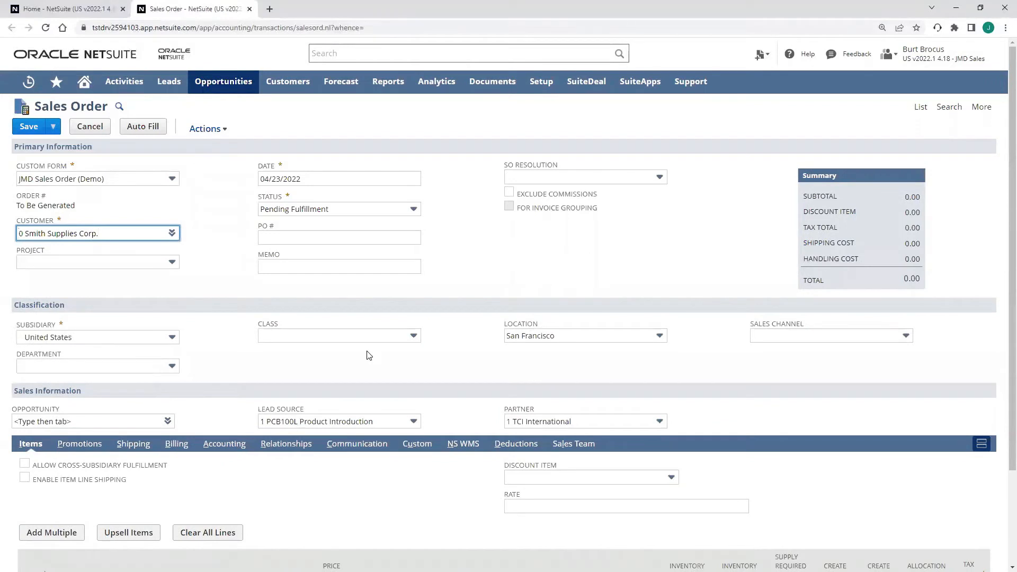
{"action": "left_click", "coordinate": [373, 238]}
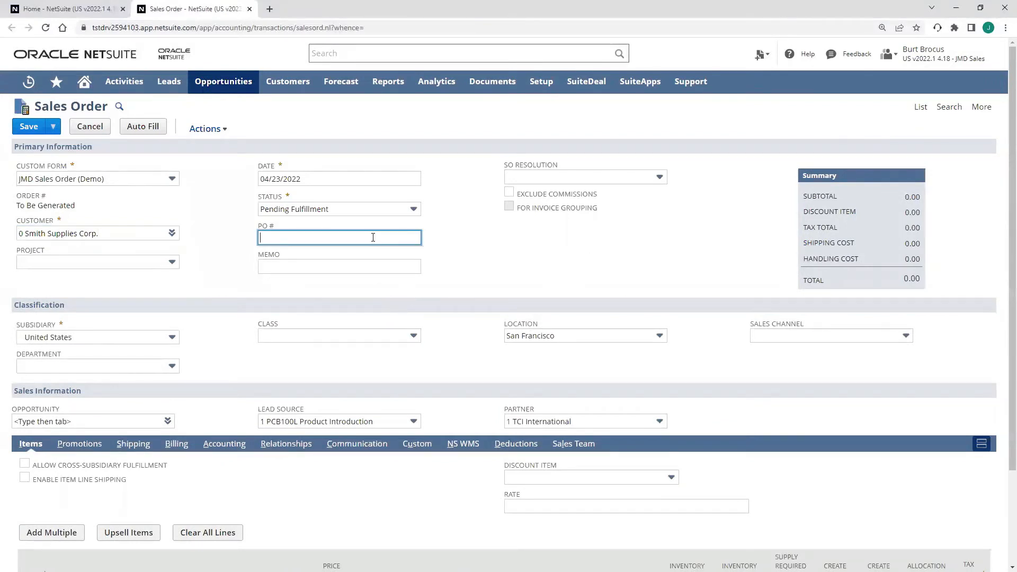
{"action": "type", "text": "10909454"}
{"action": "left_click", "coordinate": [548, 261]}
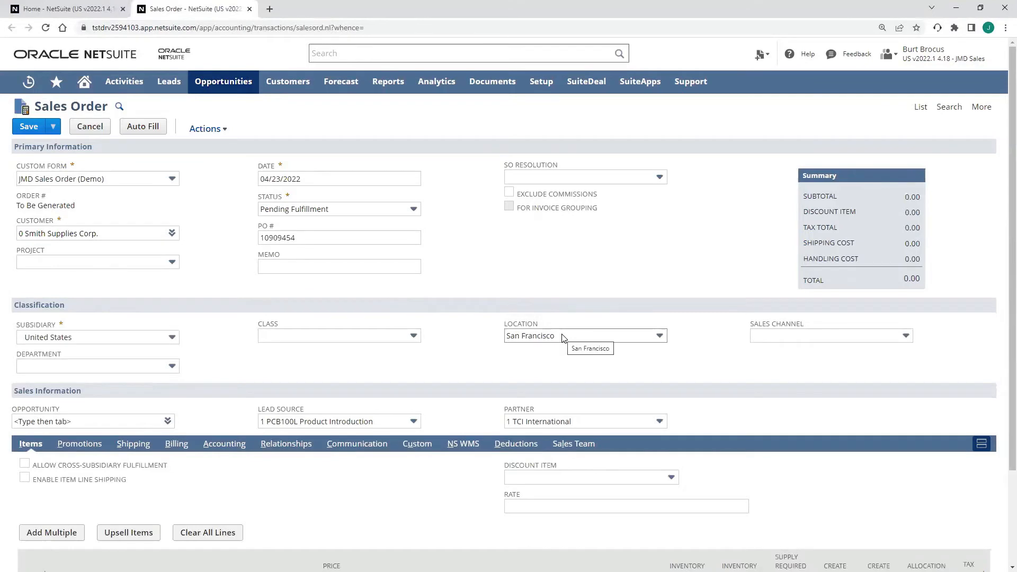
- Enter SAF200 Solar Attic Fan (SC) as the order's line item, with a supply required by date of 05/20/2022
{"action": "scroll", "coordinate": [411, 408], "scroll_direction": "down", "scroll_amount": 2}
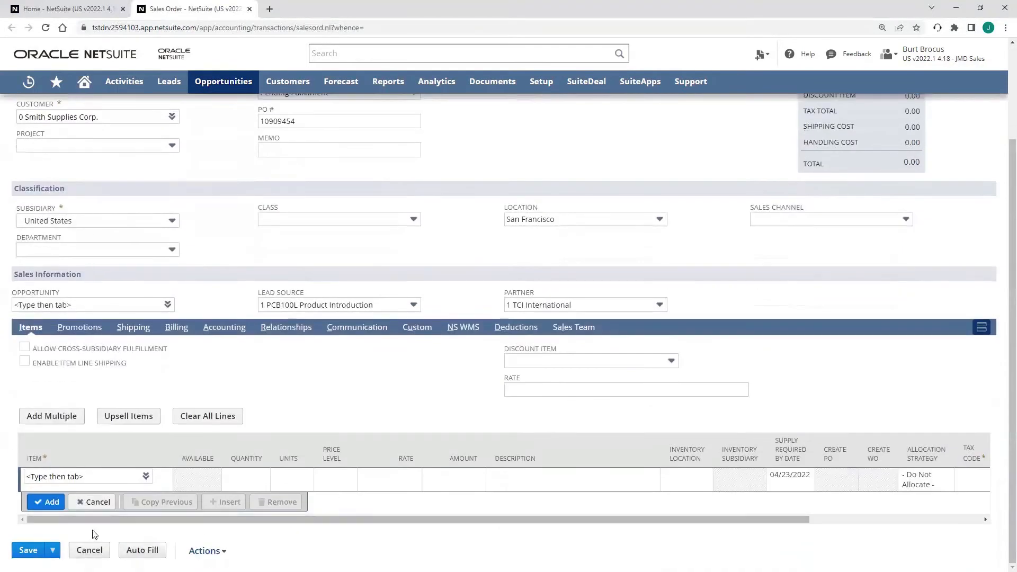
{"action": "left_click", "coordinate": [75, 476]}
{"action": "type", "text": "saf2"}
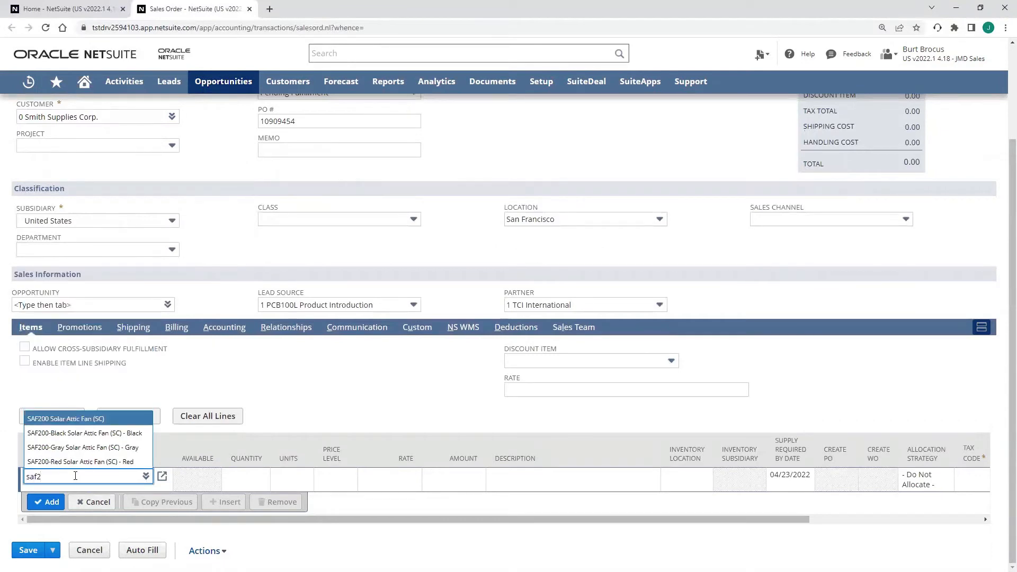
{"action": "key", "text": "Return"}
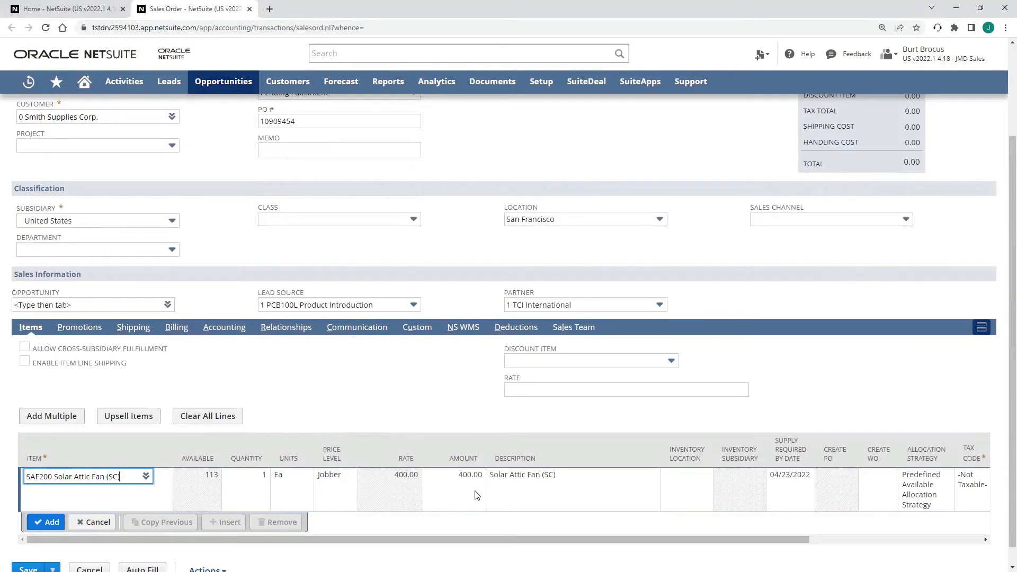
{"action": "left_click", "coordinate": [784, 486]}
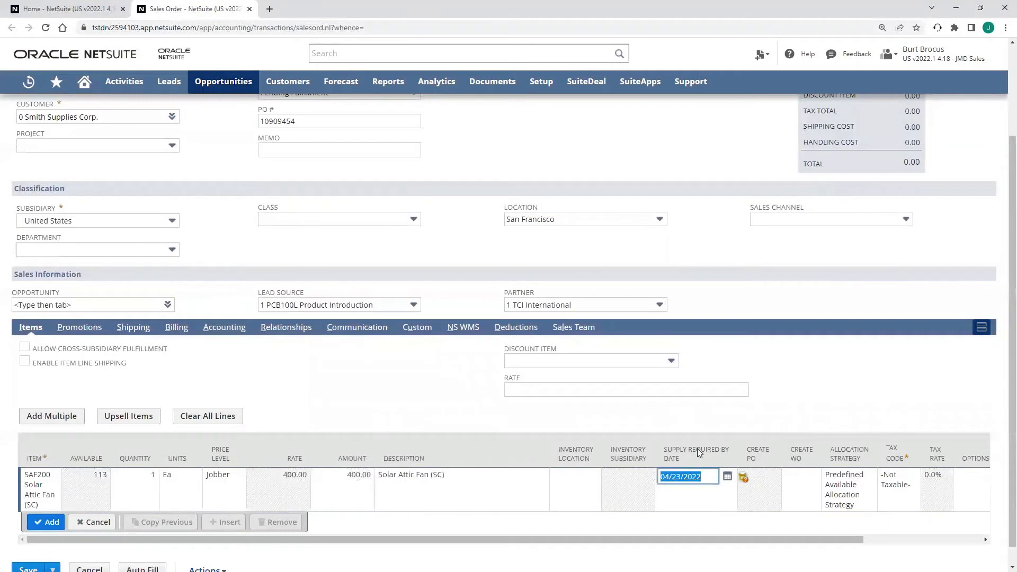
{"action": "left_click", "coordinate": [727, 476]}
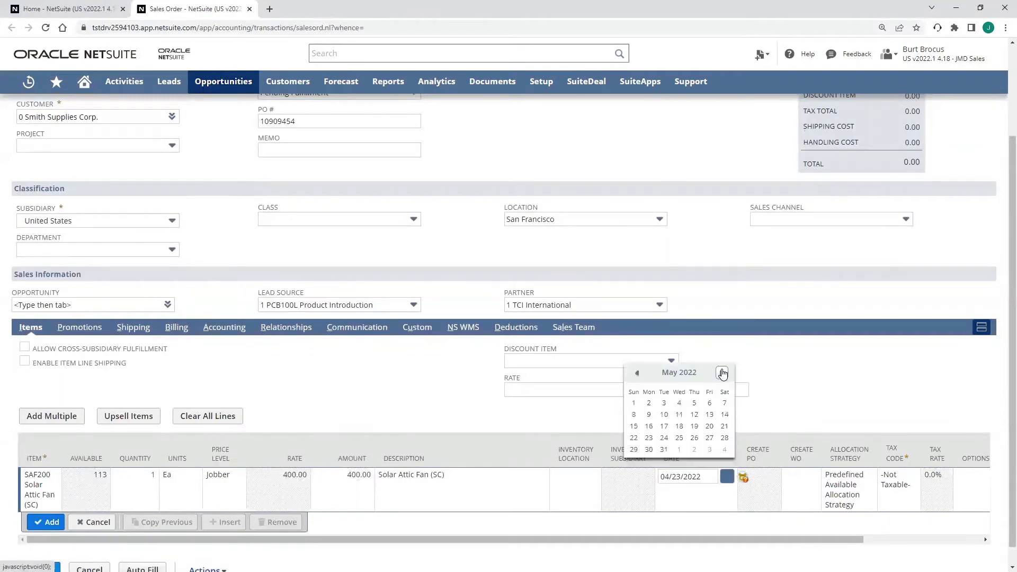
{"action": "left_click", "coordinate": [709, 427]}
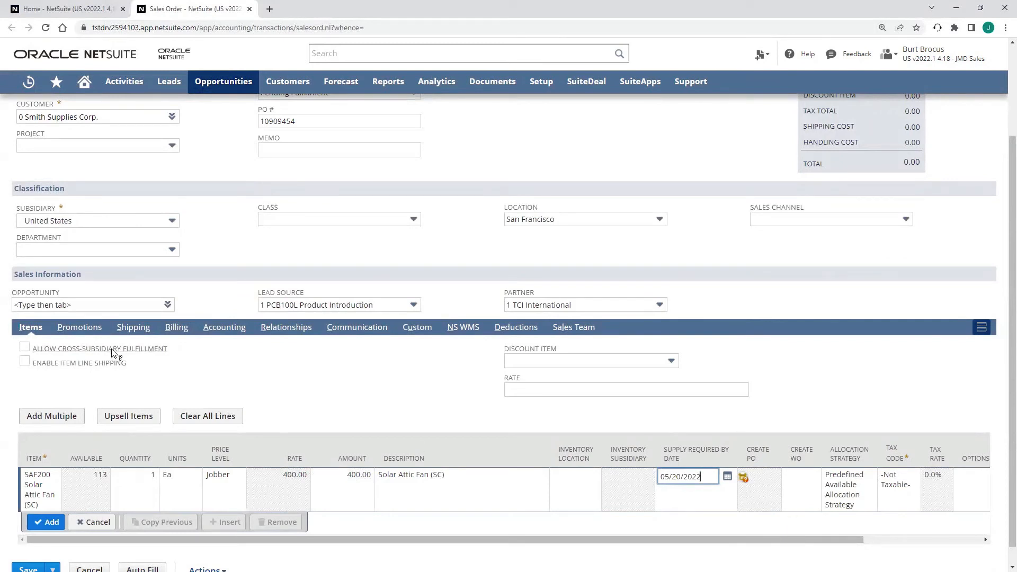
- Set the shipping carrier of the sales order to UPS
{"action": "left_click", "coordinate": [131, 336]}
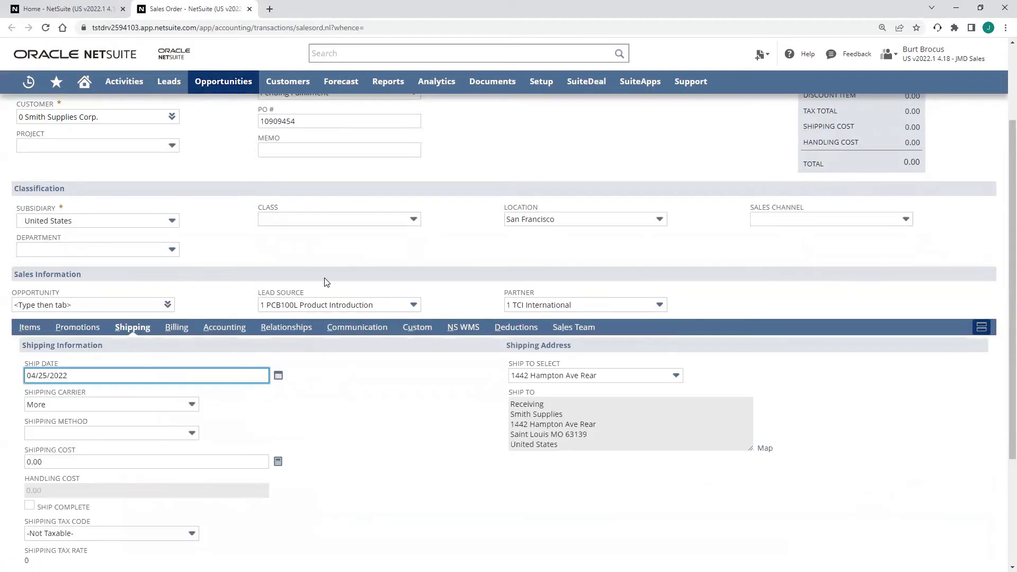
{"action": "left_click", "coordinate": [100, 403]}
{"action": "left_click", "coordinate": [100, 418]}
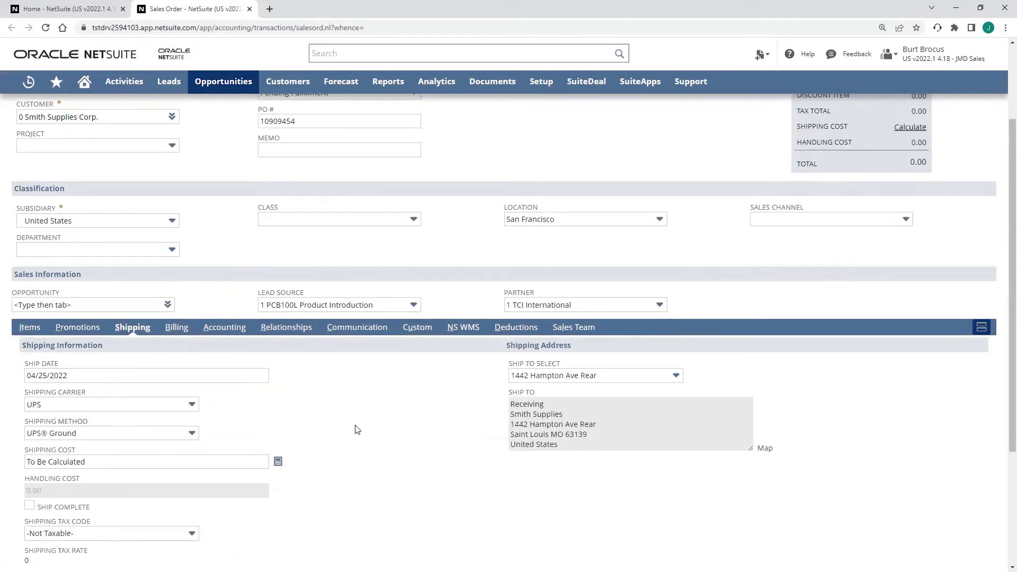
- Add the filled-in Solar Attic Fan line to the order's item list
{"action": "scroll", "coordinate": [395, 440], "scroll_direction": "up", "scroll_amount": 3}
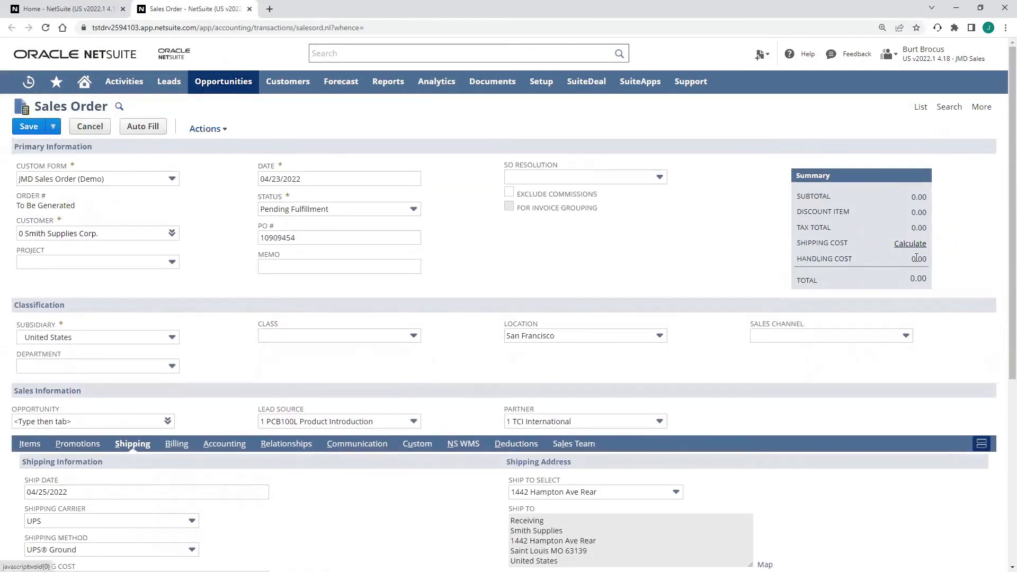
{"action": "left_click", "coordinate": [29, 443]}
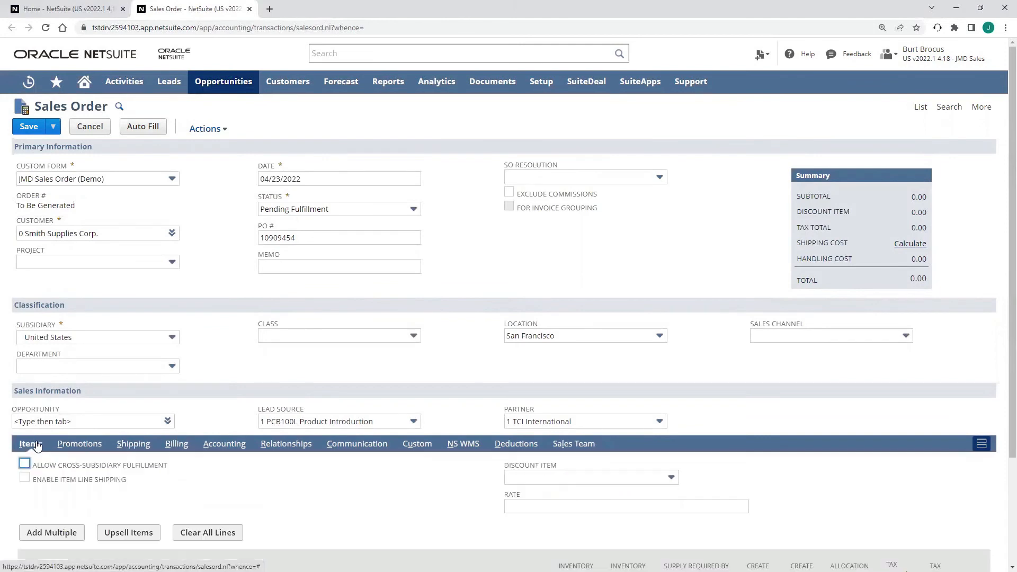
{"action": "scroll", "coordinate": [32, 445], "scroll_direction": "down", "scroll_amount": 3}
{"action": "left_click", "coordinate": [47, 501]}
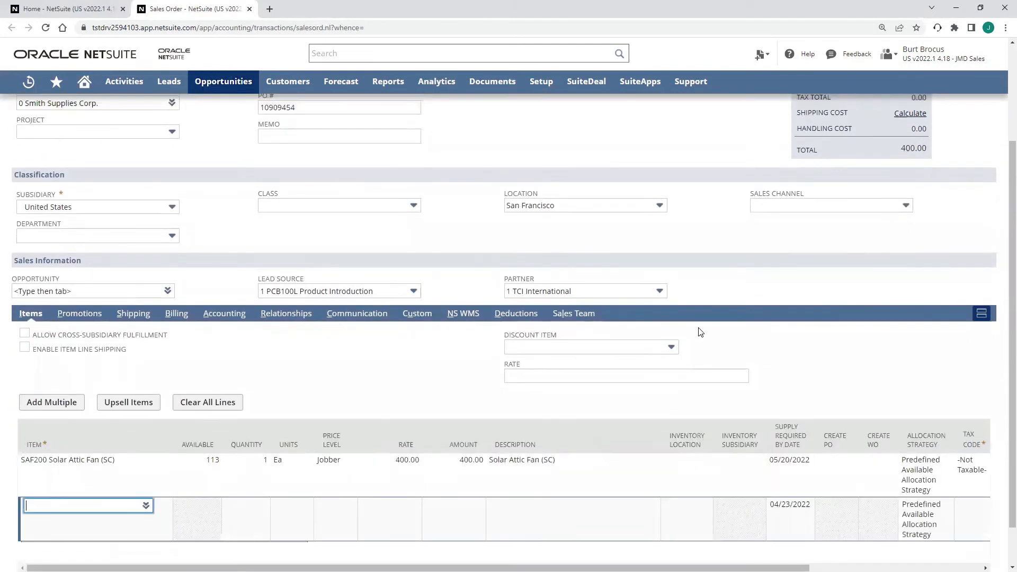
- Calculate the shipping cost in the order summary and save the sales order
{"action": "scroll", "coordinate": [774, 275], "scroll_direction": "up", "scroll_amount": 3}
{"action": "left_click", "coordinate": [909, 244]}
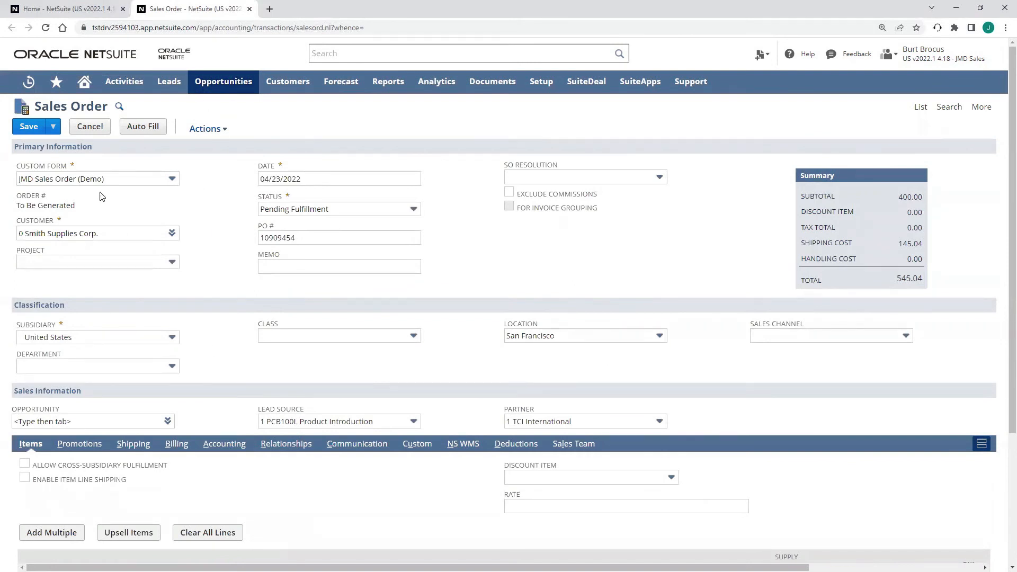
{"action": "left_click", "coordinate": [29, 127]}
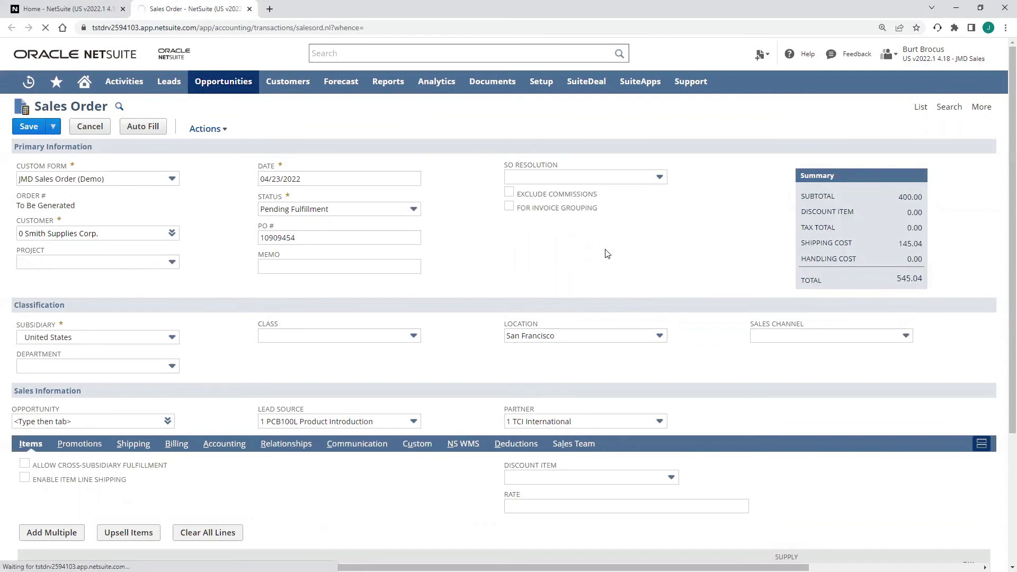
{"action": "scroll", "coordinate": [604, 262], "scroll_direction": "down", "scroll_amount": 3}
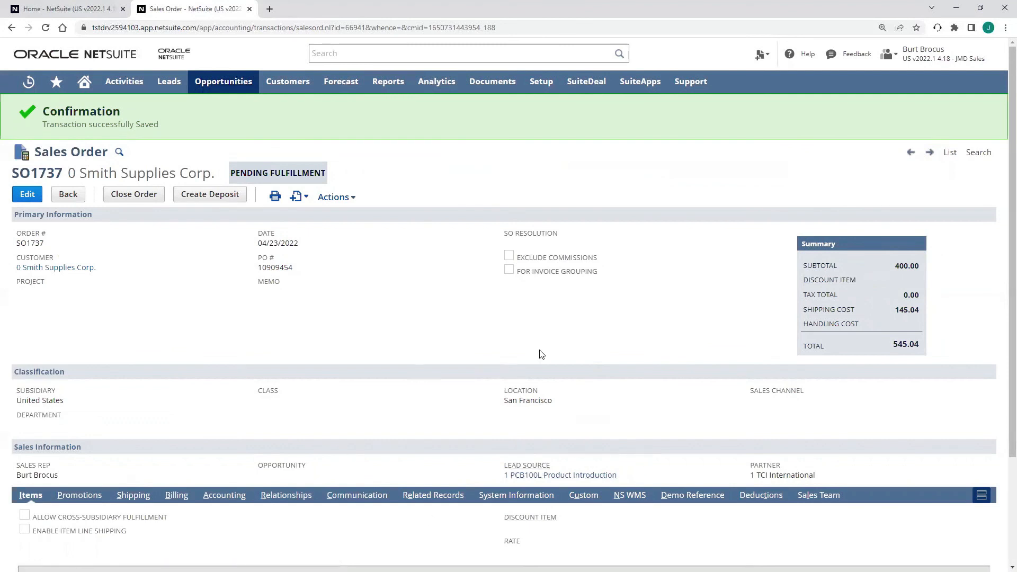
{"action": "scroll", "coordinate": [540, 351], "scroll_direction": "down", "scroll_amount": 3}
{"action": "scroll", "coordinate": [220, 332], "scroll_direction": "down", "scroll_amount": 2}
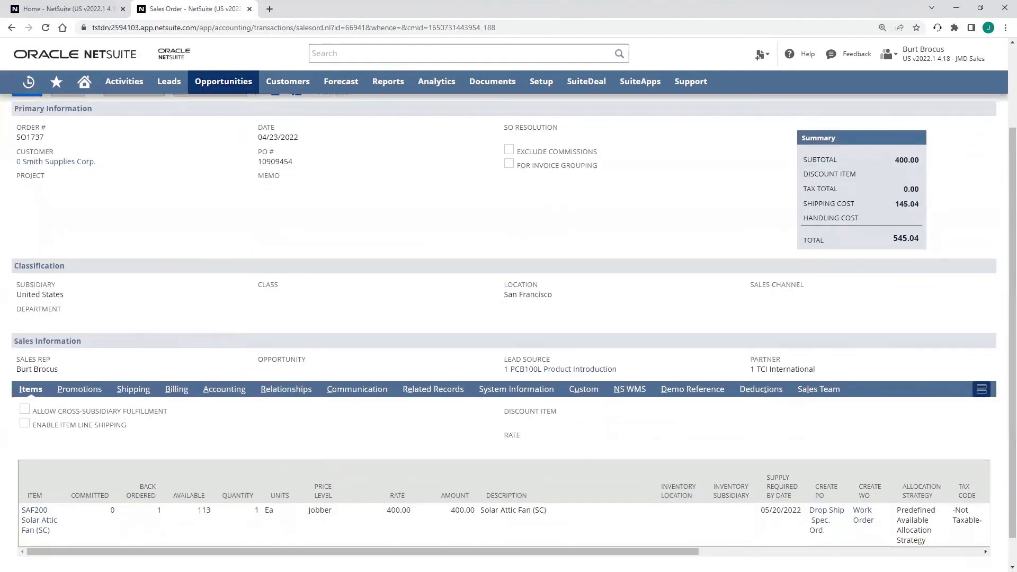